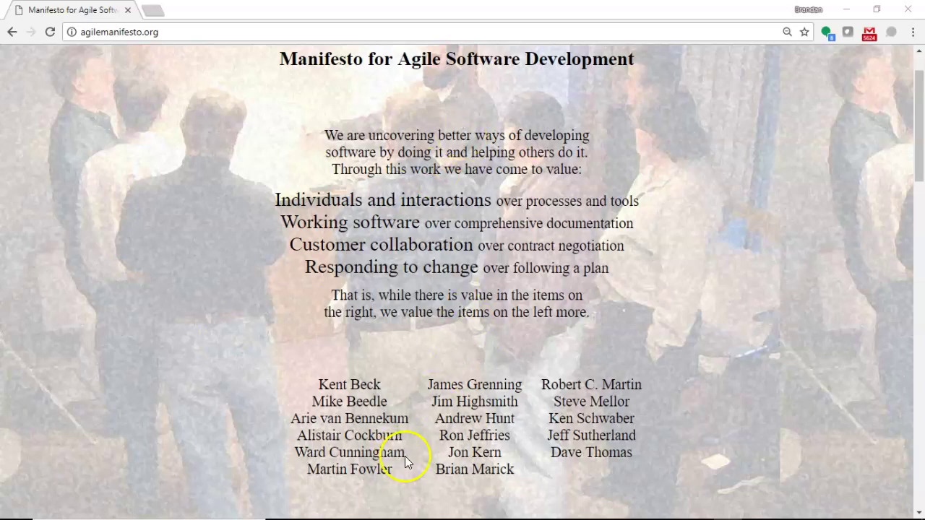
# Step: Highlight the Agile Manifesto values "Responding to change over following a plan" and "Working software over comprehensive documentation"
pyautogui.moveTo(407, 457); pyautogui.dragTo(296, 453)
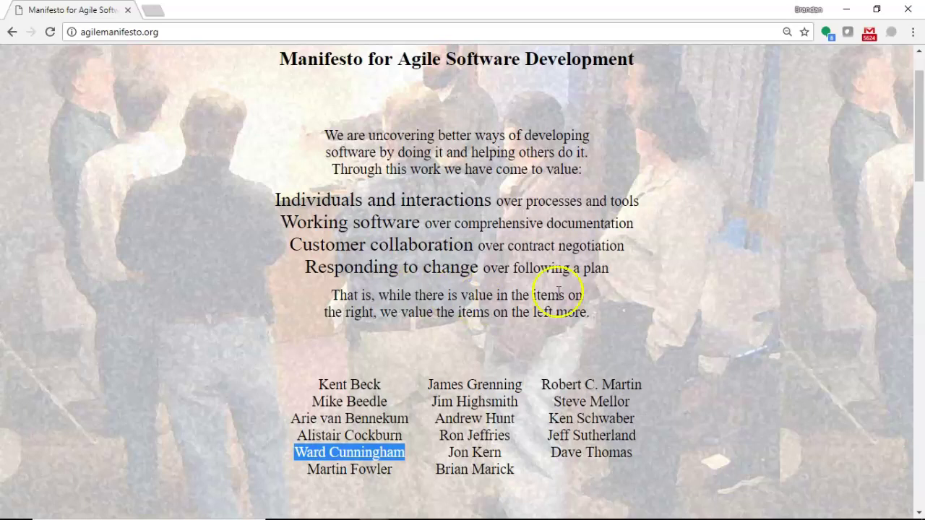
pyautogui.moveTo(481, 266); pyautogui.dragTo(614, 270)
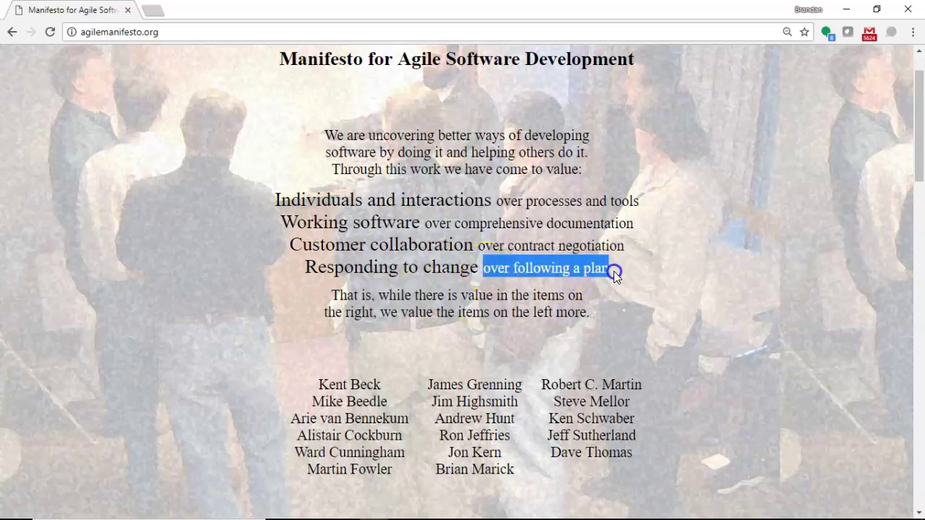
pyautogui.moveTo(481, 267); pyautogui.dragTo(308, 269)
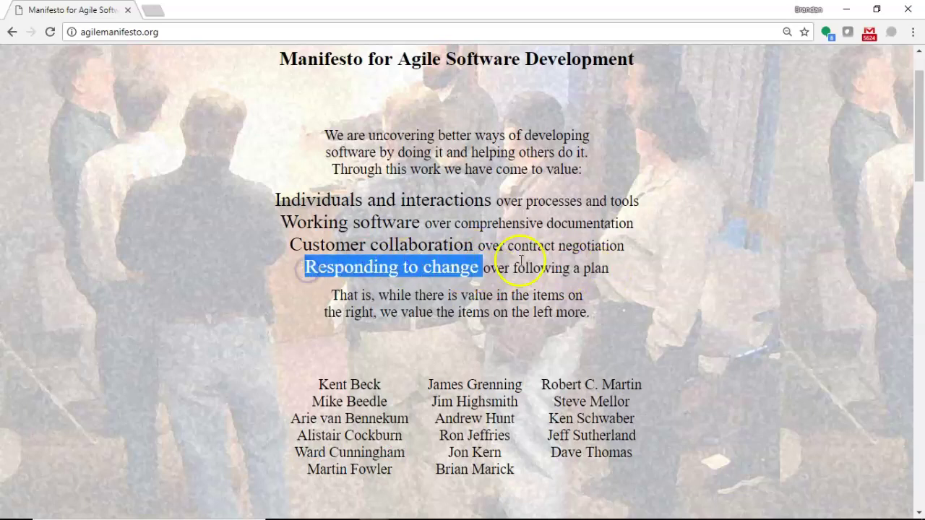
pyautogui.moveTo(505, 267); pyautogui.dragTo(599, 274)
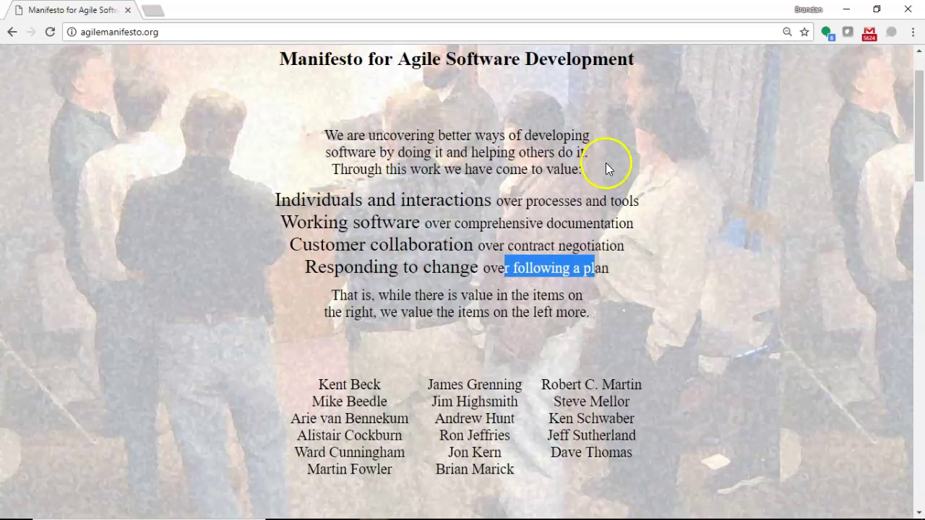
pyautogui.click(282, 221)
pyautogui.moveTo(281, 221); pyautogui.dragTo(644, 231)
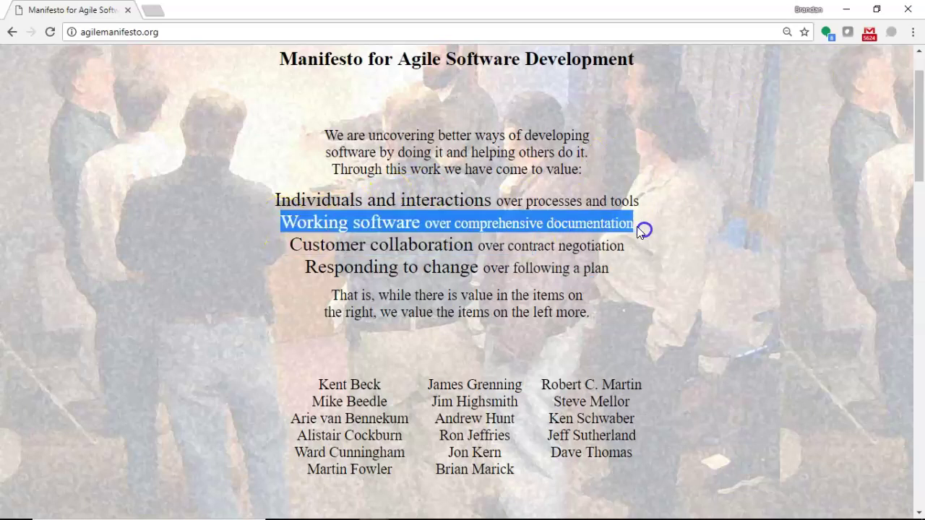
# Step: Switch to the My Plant Diary document in Word and look through the homeowner user stories under Functional Requirements
pyautogui.click(41, 496)
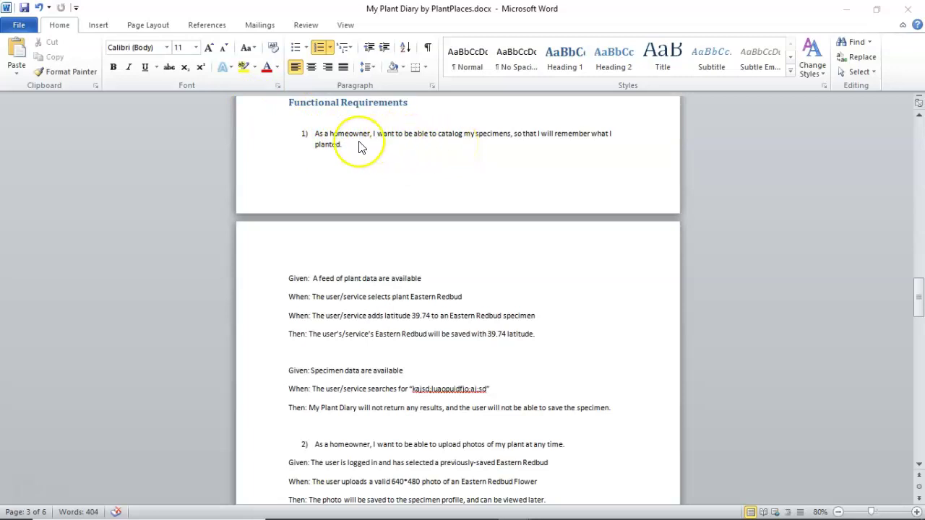
pyautogui.scroll(-7, 362, 147)
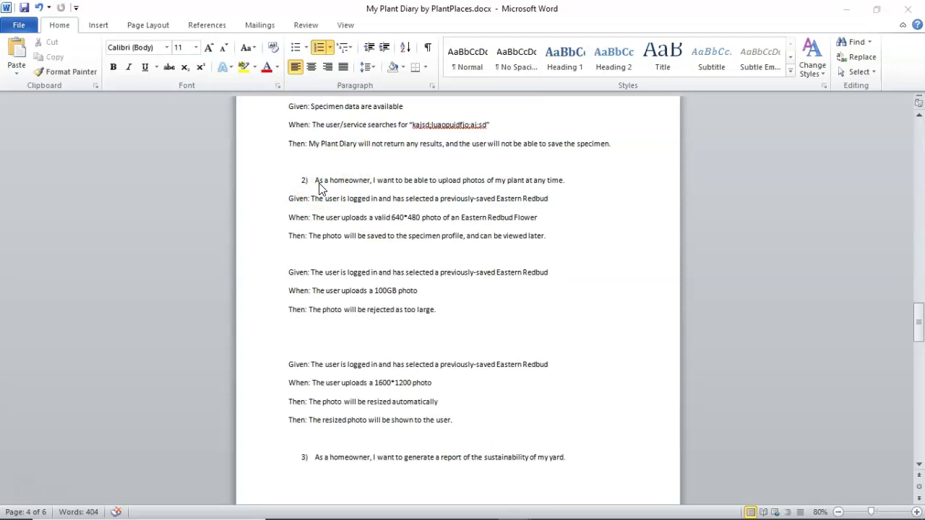
pyautogui.scroll(-4, 322, 188)
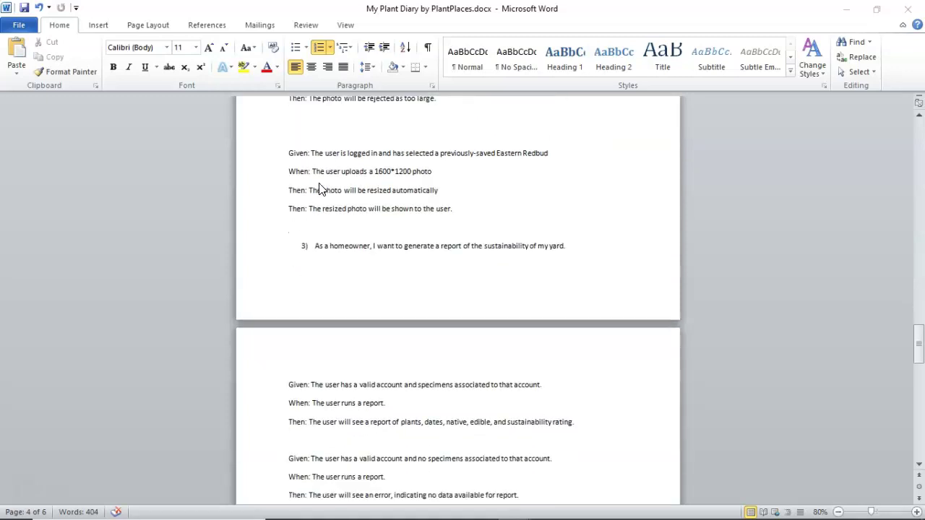
pyautogui.click(355, 246)
pyautogui.scroll(-2, 365, 251)
pyautogui.scroll(8, 365, 251)
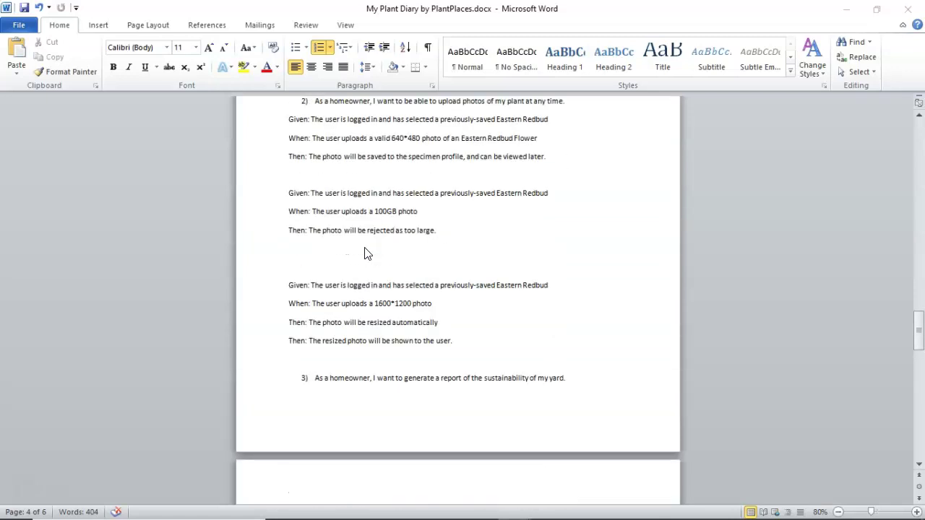
pyautogui.scroll(8, 365, 253)
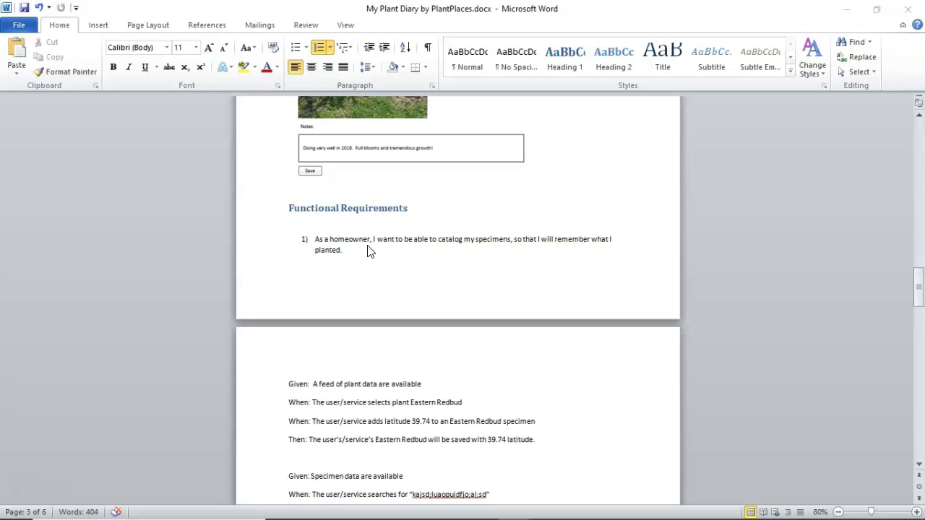
# Step: Examine the first functional requirement and its Given, When and Then scenarios about cataloging specimens
pyautogui.click(305, 228)
pyautogui.scroll(-1, 320, 254)
pyautogui.scroll(-3, 320, 254)
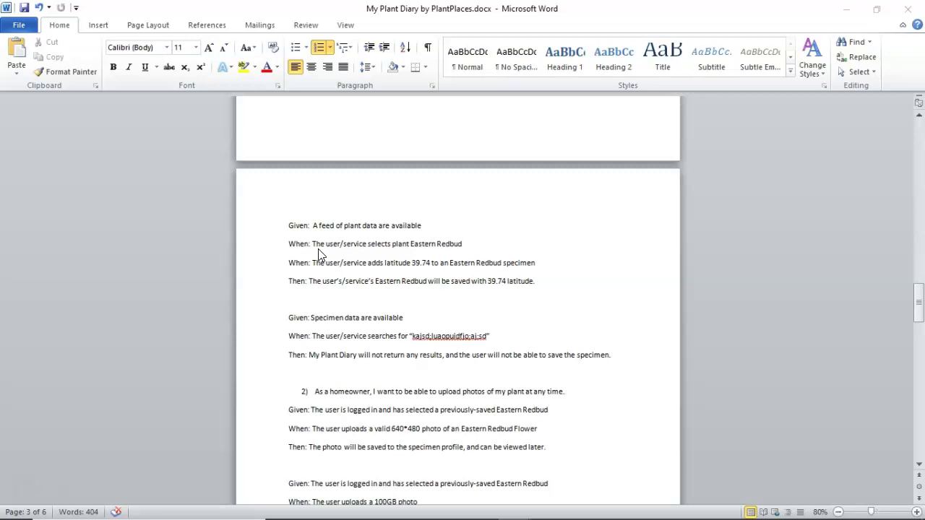
pyautogui.click(274, 371)
pyautogui.scroll(1, 320, 242)
pyautogui.scroll(1, 320, 242)
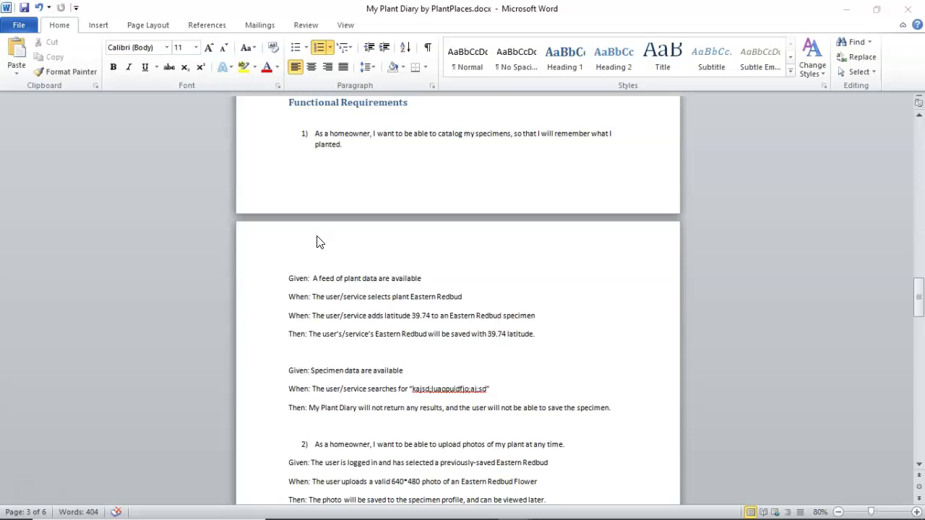
pyautogui.scroll(1, 318, 241)
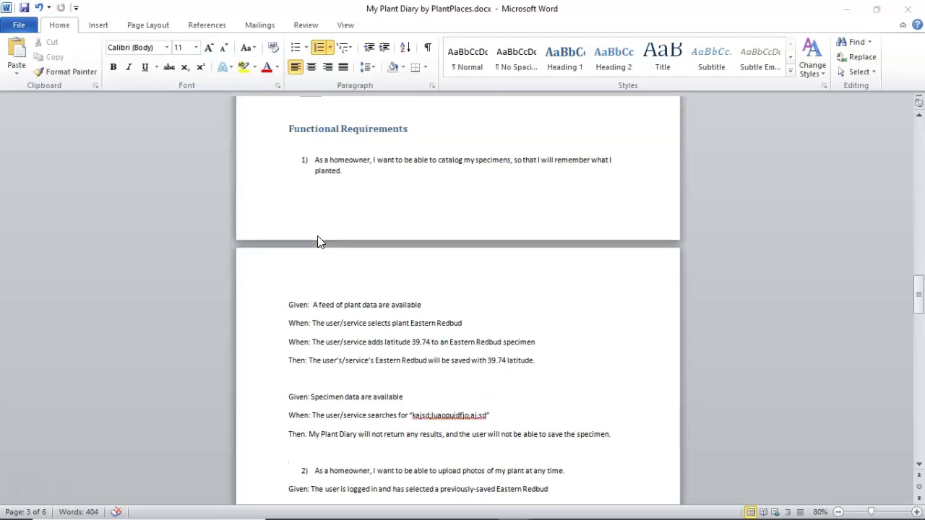
pyautogui.scroll(-1, 318, 240)
pyautogui.scroll(-1, 322, 242)
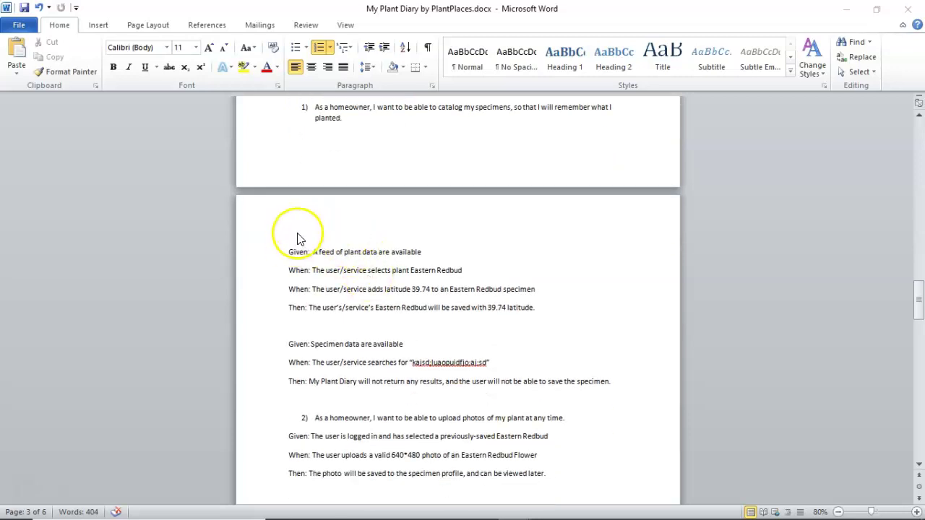
pyautogui.scroll(1, 300, 232)
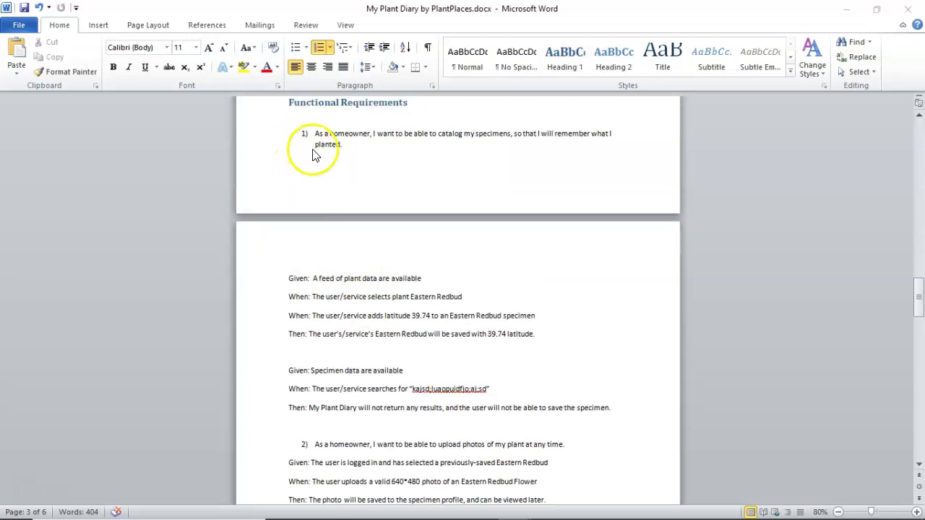
pyautogui.click(304, 278)
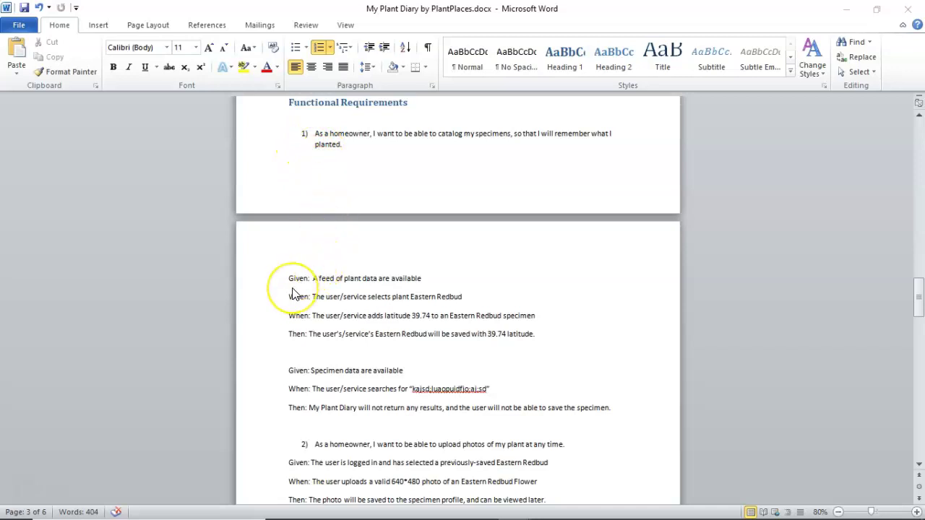
pyautogui.scroll(-2, 302, 290)
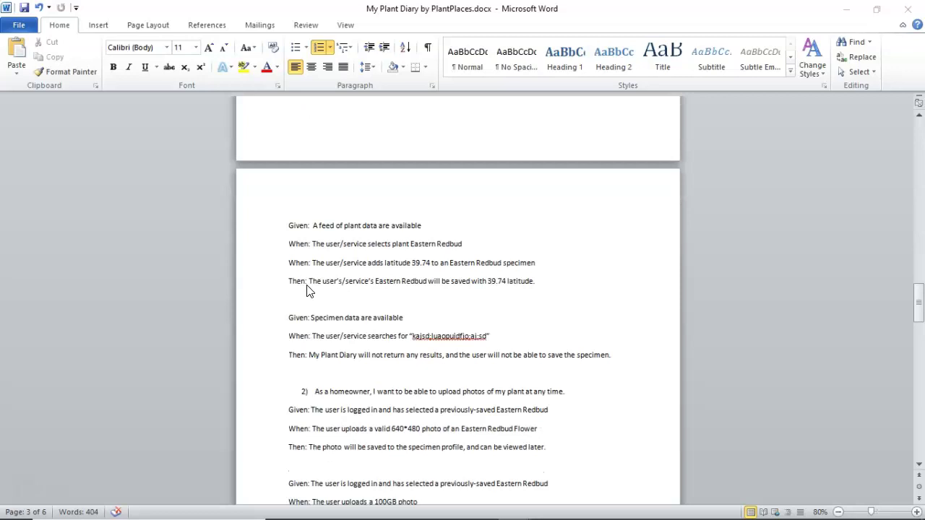
pyautogui.click(300, 263)
pyautogui.click(355, 245)
pyautogui.click(445, 388)
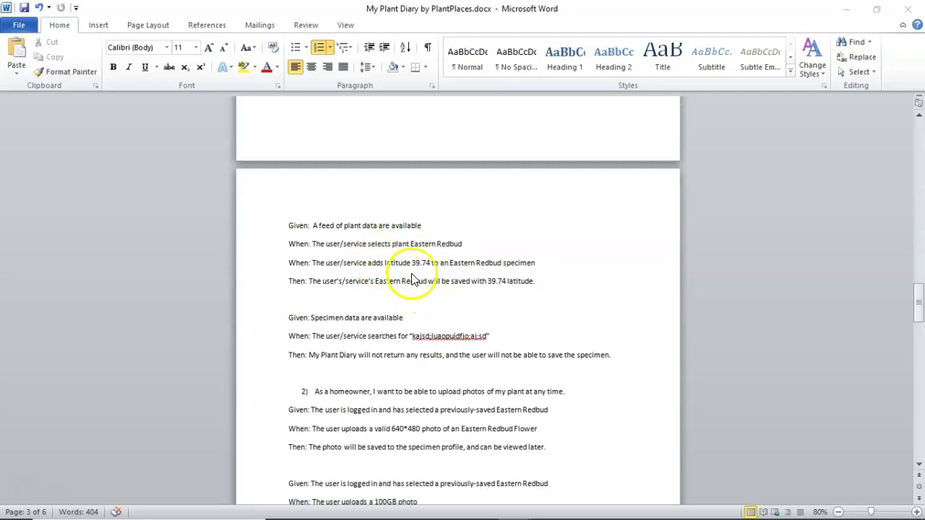
# Step: Highlight the 39.74 latitude in the When line and the matching Then line of requirement 1's first scenario
pyautogui.click(421, 264)
pyautogui.moveTo(421, 263); pyautogui.dragTo(410, 259)
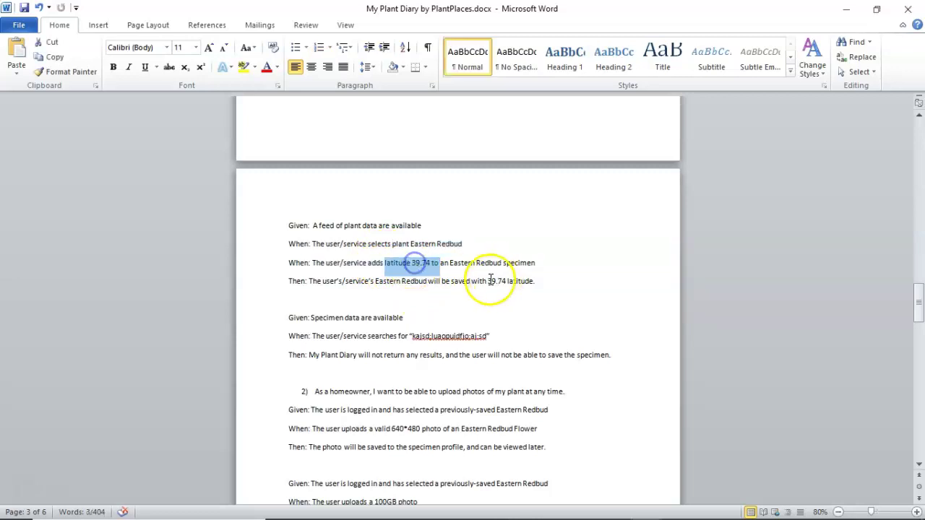
pyautogui.moveTo(484, 282); pyautogui.dragTo(522, 280)
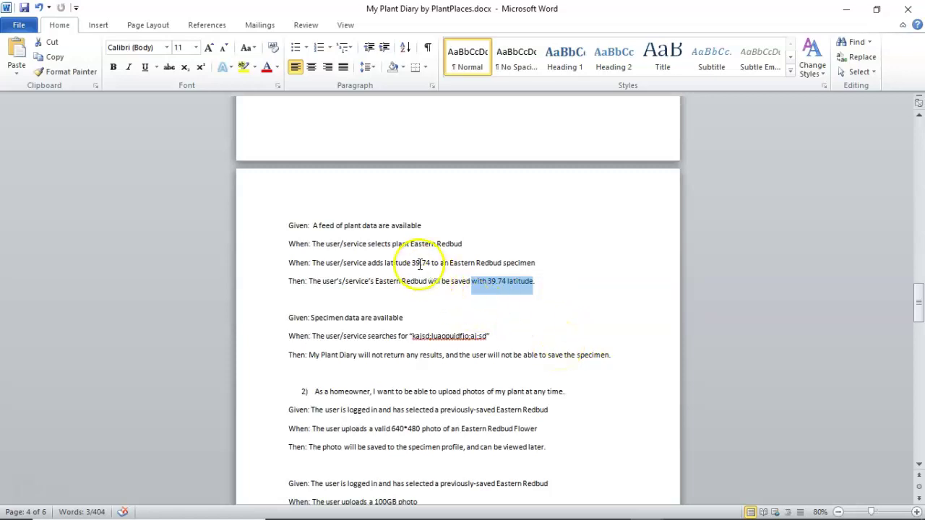
pyautogui.moveTo(385, 263)
pyautogui.mouseDown()
pyautogui.moveTo(441, 262)
pyautogui.moveTo(392, 265)
pyautogui.mouseUp()
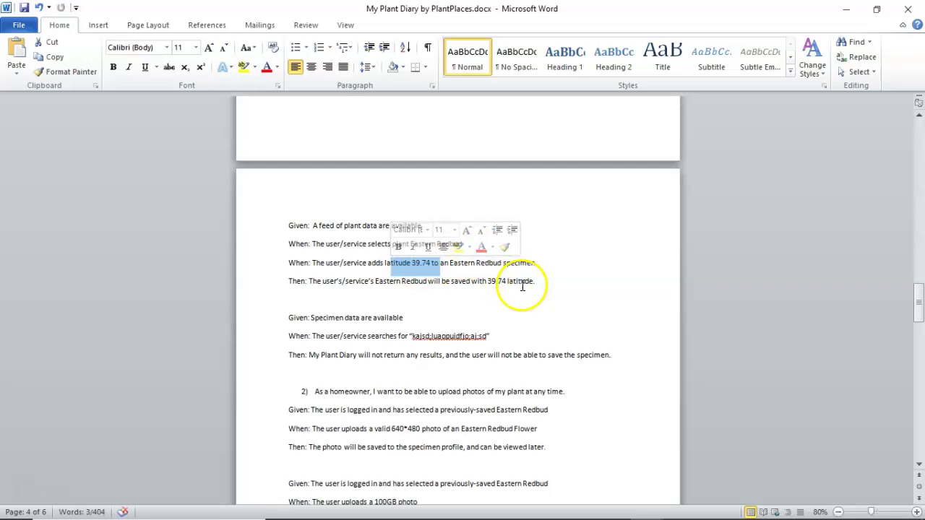
pyautogui.moveTo(441, 281); pyautogui.dragTo(502, 299)
pyautogui.click(474, 256)
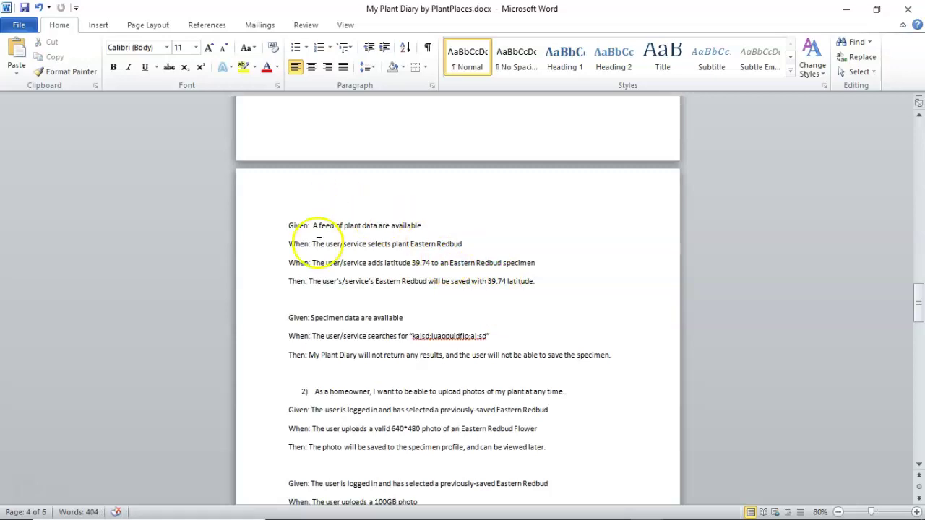
# Step: Add "specimen" after "Eastern Redbud" in the Given line of requirement 2's first photo upload scenario
pyautogui.scroll(-3, 349, 246)
pyautogui.scroll(-4, 352, 248)
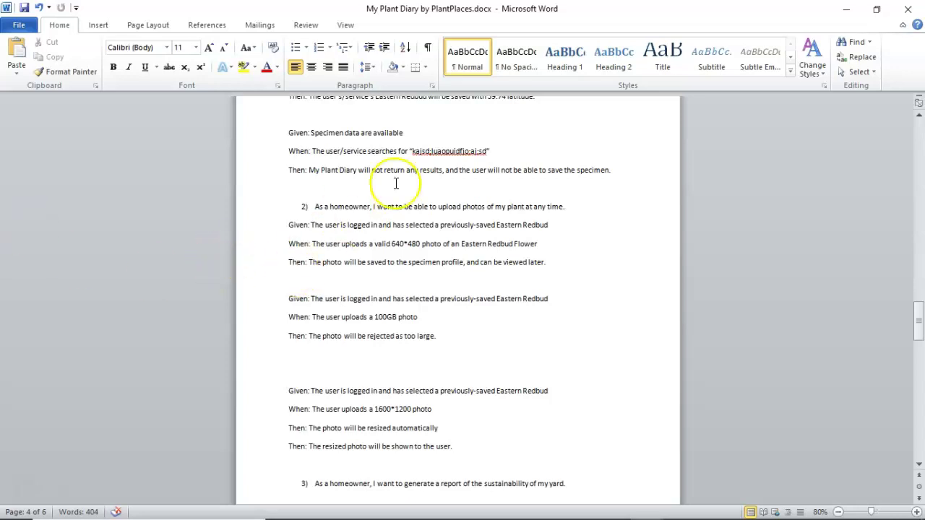
pyautogui.scroll(-3, 405, 169)
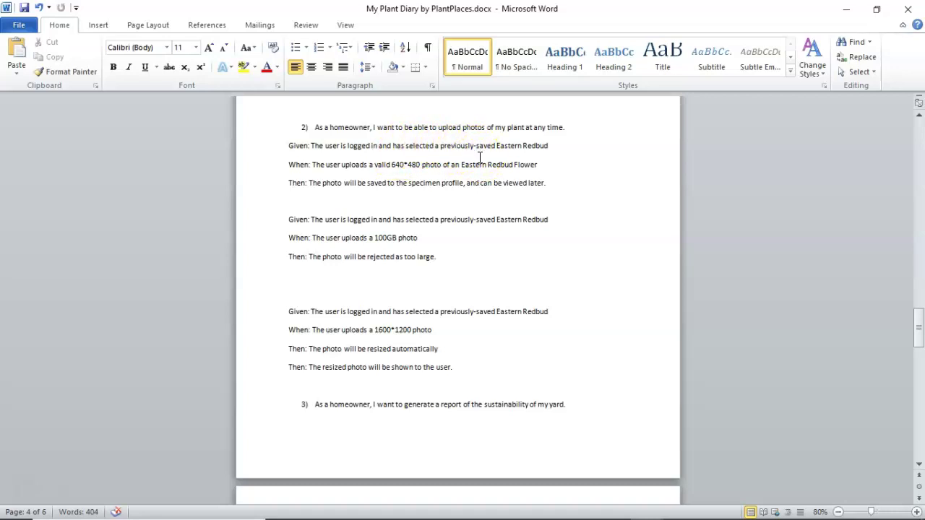
pyautogui.click(558, 137)
pyautogui.click(564, 146)
pyautogui.write('specimen')
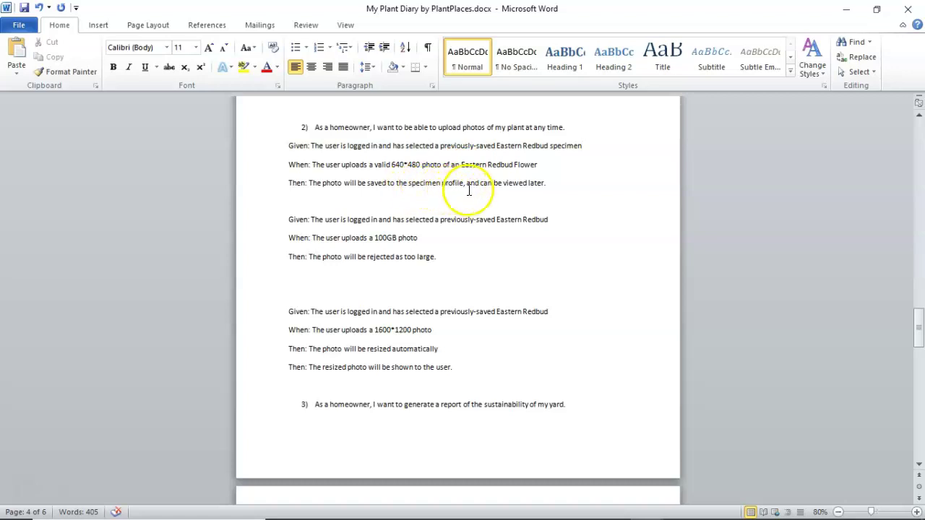
# Step: Copy "640*480" from the When line and insert it before "photo" in the Then line of requirement 2's first scenario
pyautogui.click(422, 165)
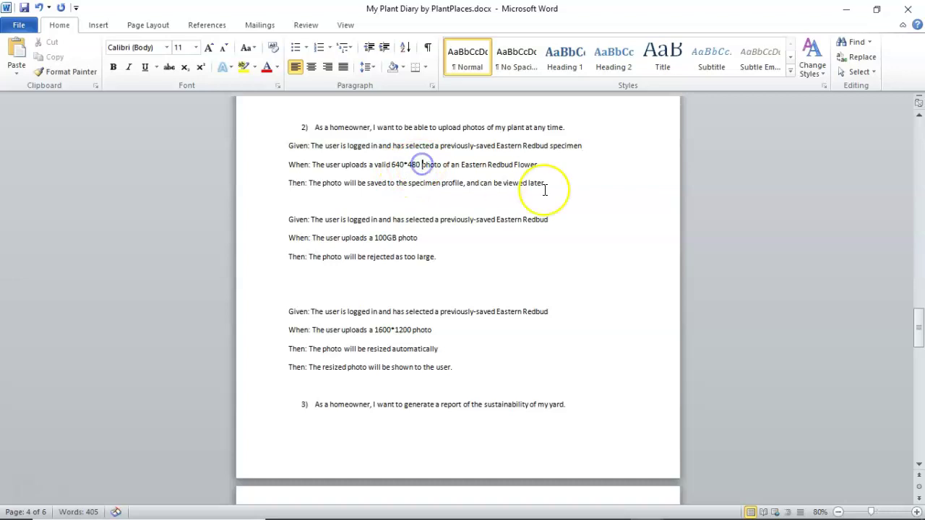
pyautogui.hotkey('ctrl', 'shift', 'Left')
pyautogui.hotkey('ctrl', 'shift', 'Left')
pyautogui.hotkey('ctrl', 'shift', 'Left')
pyautogui.hotkey('ctrl', 'c')
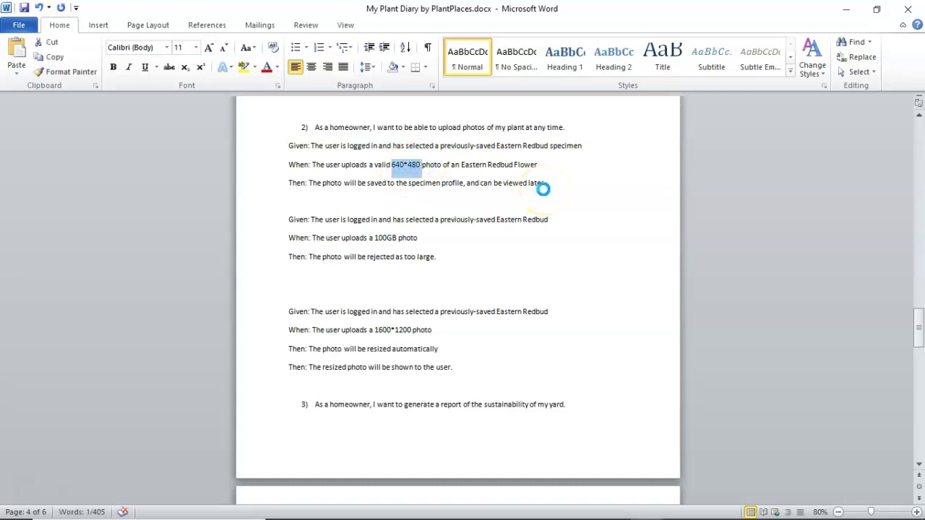
pyautogui.press('Down')
pyautogui.hotkey('ctrl', 'Left')
pyautogui.hotkey('ctrl', 'Left')
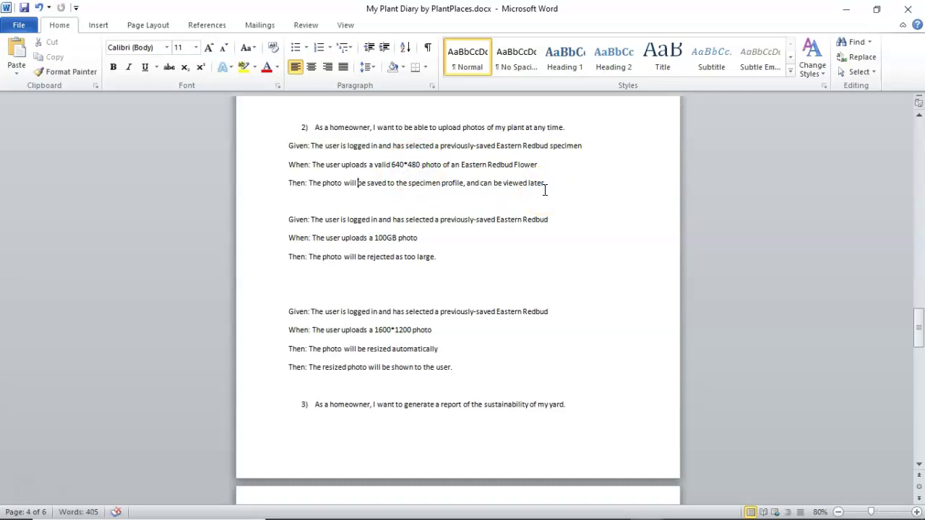
pyautogui.hotkey('ctrl', 'Left')
pyautogui.hotkey('ctrl', 'Left')
pyautogui.hotkey('ctrl', 'v')
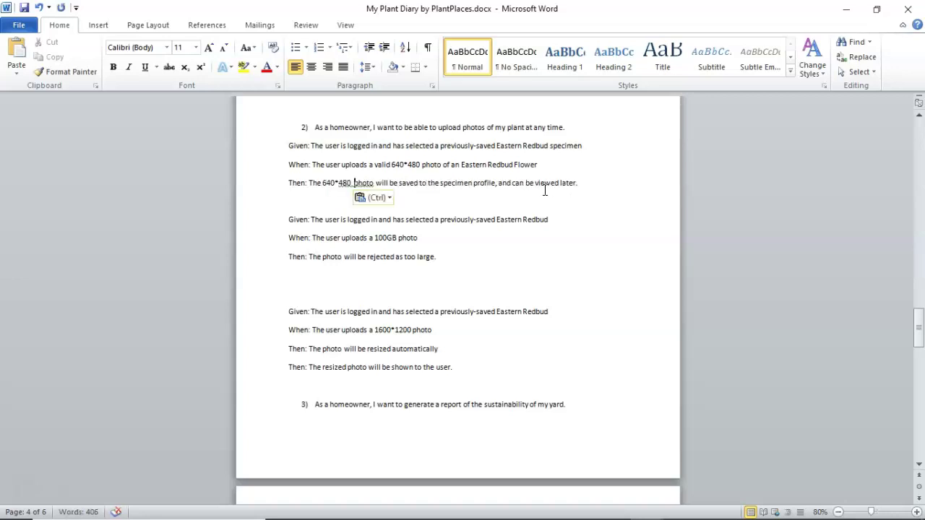
# Step: Insert "of an Eastern Redbud flower" after "photo" in the Then line of the 640*480 scenario
pyautogui.hotkey('ctrl', 'Right')
pyautogui.write('of an East')
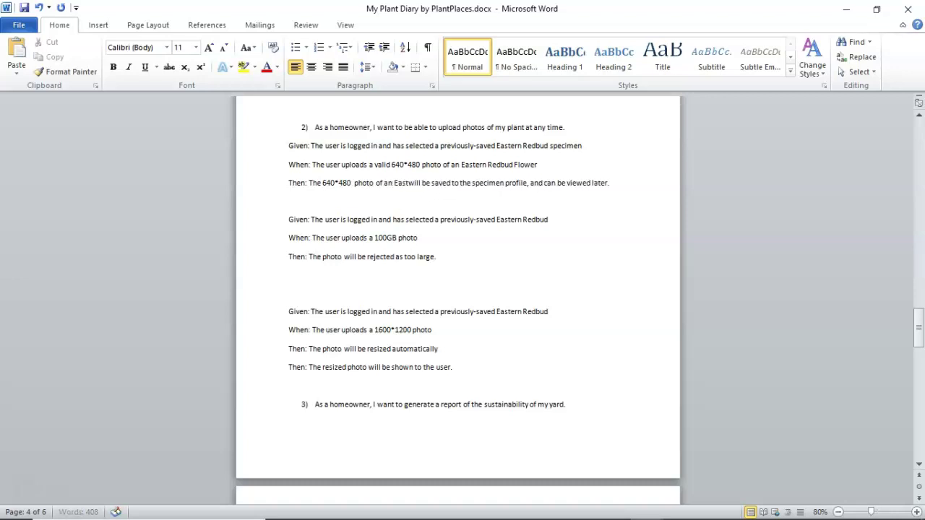
pyautogui.write('ern Redb')
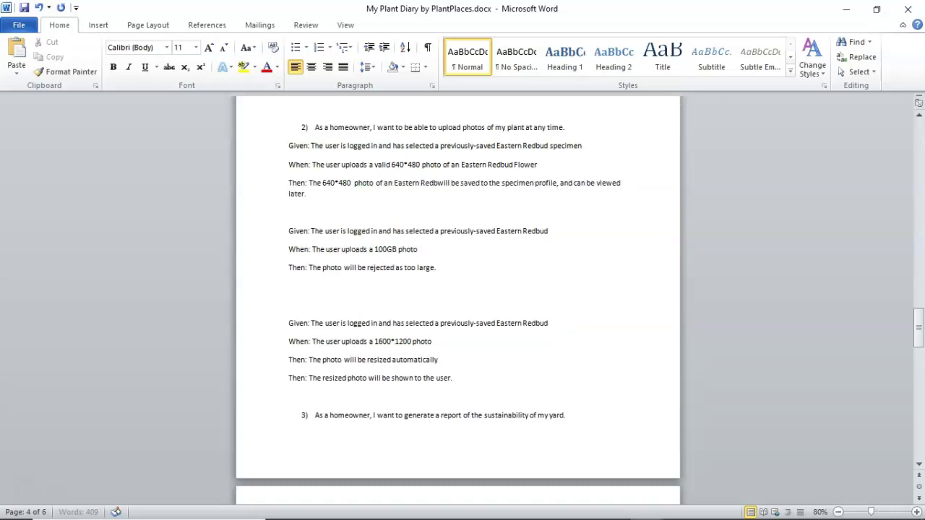
pyautogui.write('u')
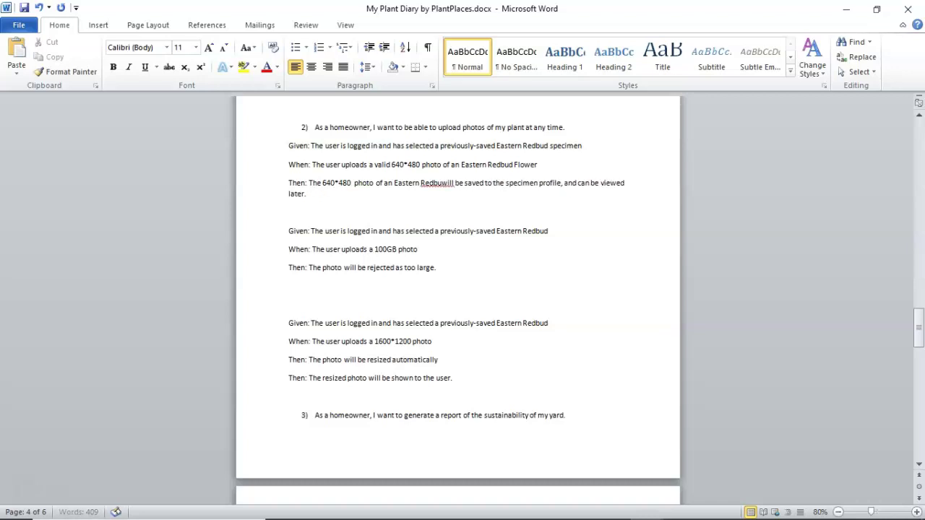
pyautogui.write('d flower')
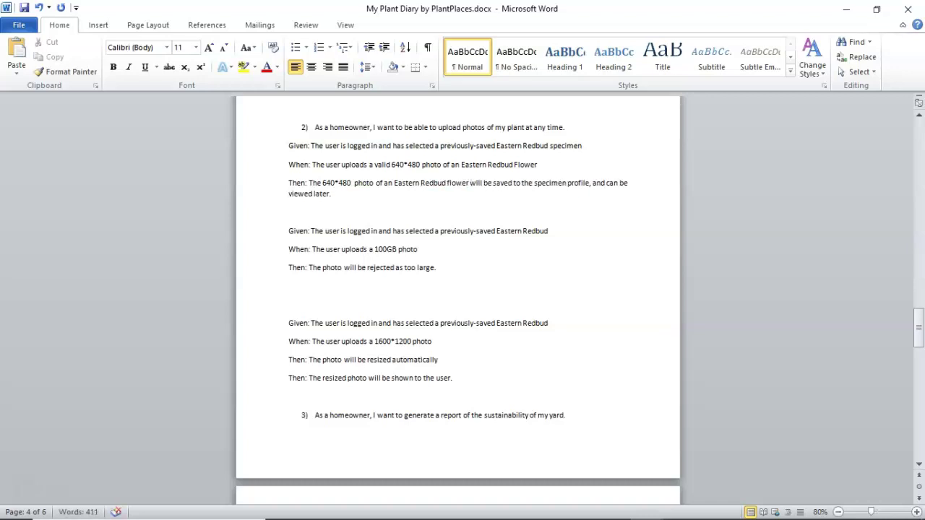
pyautogui.moveTo(334, 198); pyautogui.dragTo(293, 145)
pyautogui.moveTo(437, 269); pyautogui.dragTo(290, 230)
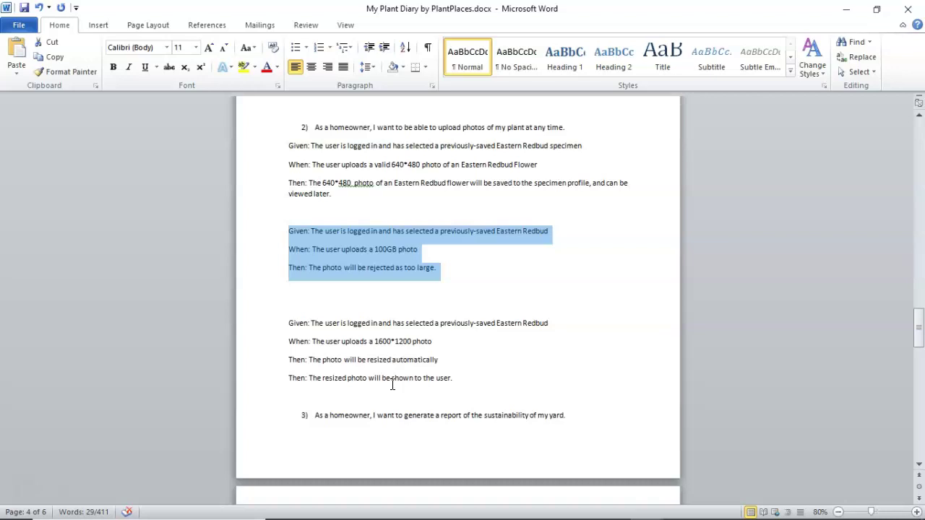
pyautogui.press('Delete')
pyautogui.hotkey('ctrl', 'z')
# Step: Add "specimen" after "Eastern Redbud" in the Given line of requirement 2's 100GB photo scenario
pyautogui.click(554, 231)
pyautogui.write('spe')
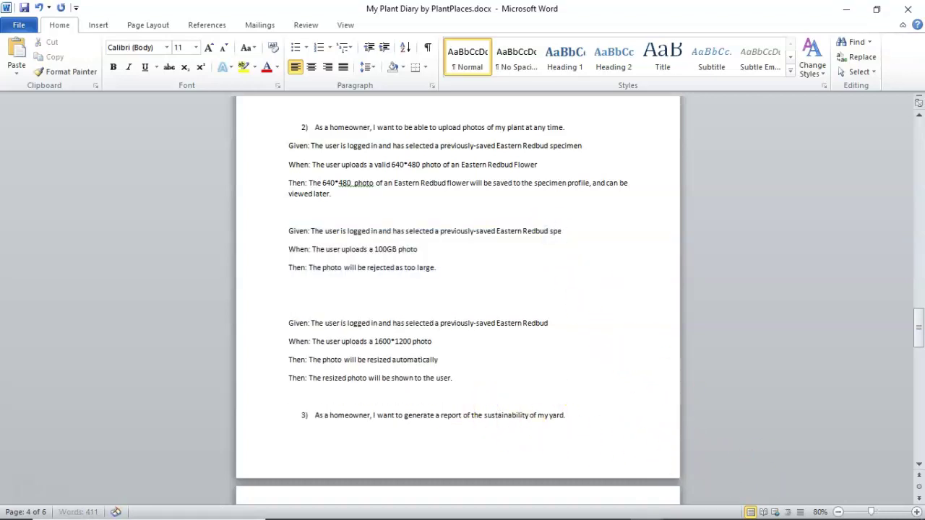
pyautogui.write('cimen')
pyautogui.press('Down')
pyautogui.press('Down')
pyautogui.press('Down')
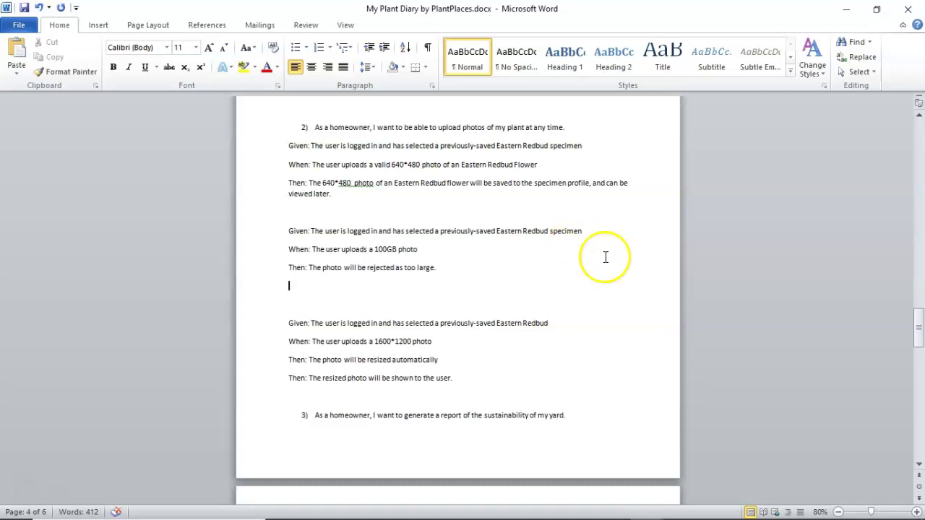
# Step: Add "specimen" after "Eastern Redbud" in the Given line of requirement 2's 1600*1200 photo scenario
pyautogui.scroll(-1, 448, 314)
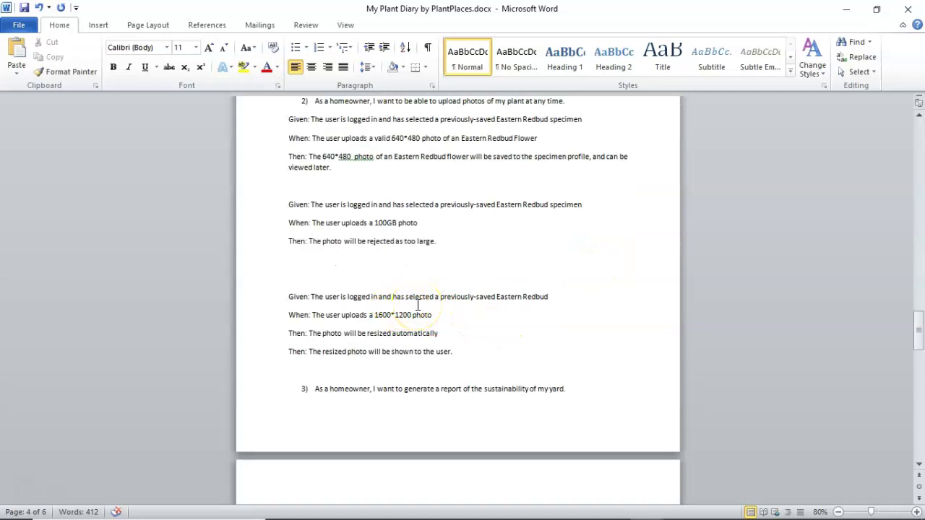
pyautogui.click(558, 297)
pyautogui.write('specimen')
# Step: Copy "640*480" from the first scenario and append "to 640*480" after "resized automatically" in the 1600*1200 scenario's first Then line
pyautogui.click(441, 333)
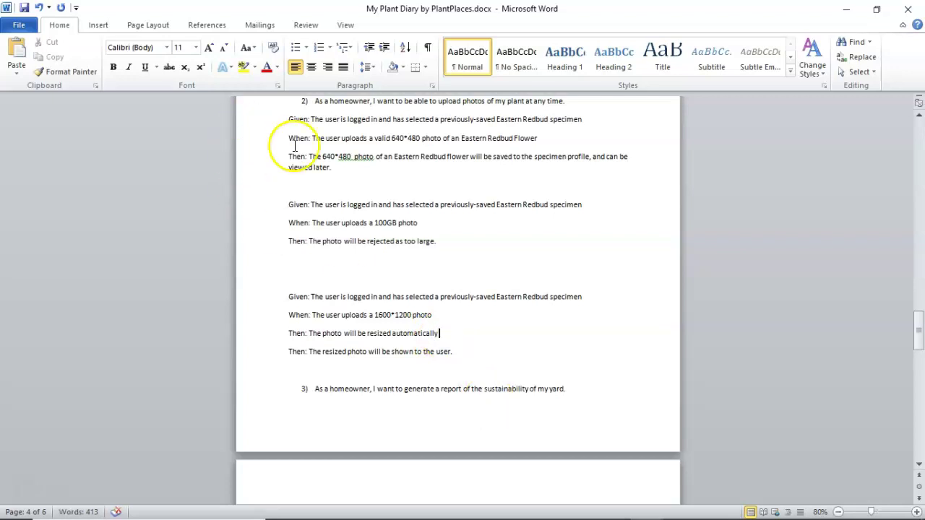
pyautogui.moveTo(323, 156); pyautogui.dragTo(352, 156)
pyautogui.hotkey('ctrl', 'c')
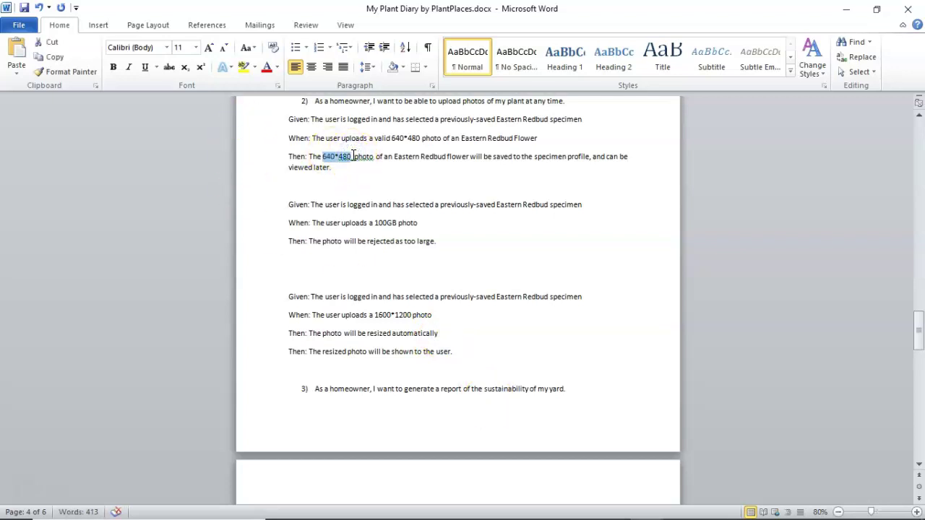
pyautogui.click(446, 333)
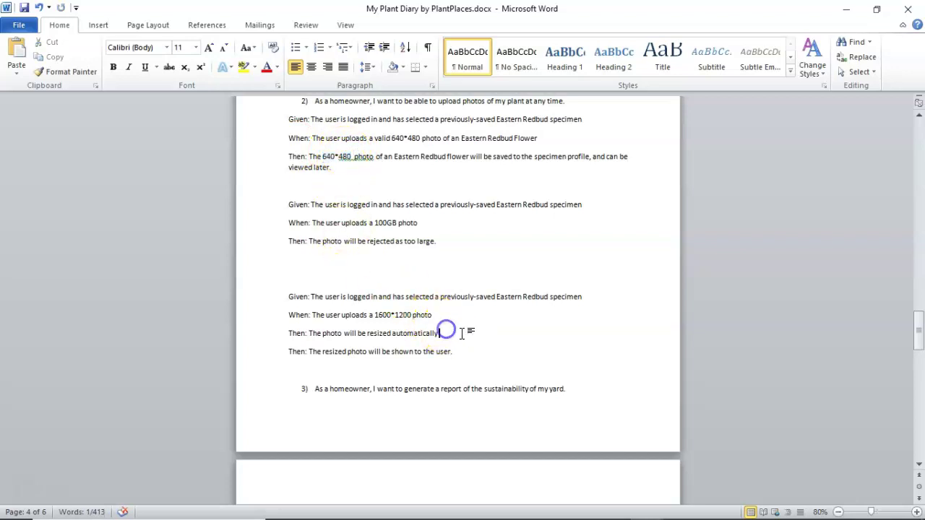
pyautogui.write('to')
pyautogui.hotkey('ctrl', 'v')
# Step: Replace "resized" with the copied "640*480" in the last Then line of the 1600*1200 photo scenario
pyautogui.press('Down')
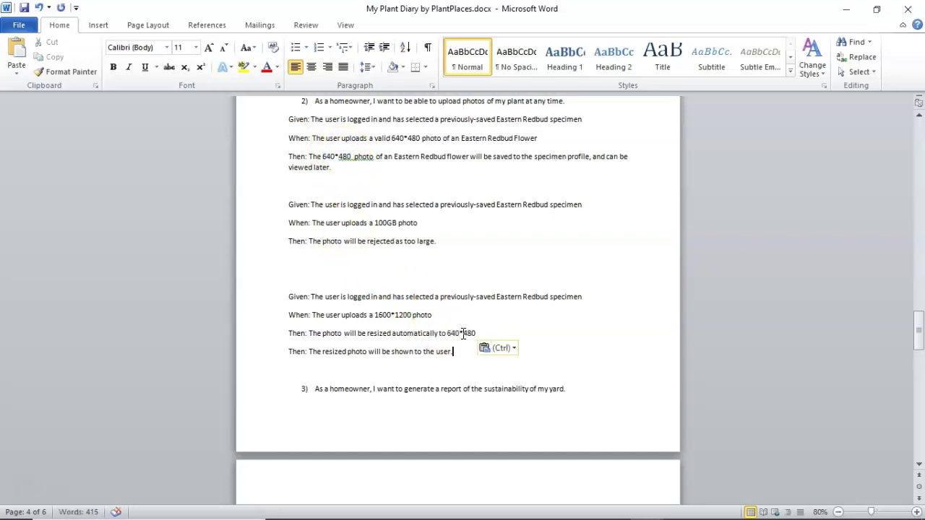
pyautogui.hotkey('ctrl', 'Left')
pyautogui.hotkey('ctrl', 'Left')
pyautogui.hotkey('ctrl', 'Left')
pyautogui.hotkey('ctrl', 'Left')
pyautogui.hotkey('ctrl', 'Left')
pyautogui.hotkey('ctrl', 'Left')
pyautogui.hotkey('ctrl', 'Left')
pyautogui.hotkey('ctrl', 'Left')
pyautogui.press('Left')
pyautogui.press('Left')
pyautogui.press('Left')
pyautogui.press('Right')
pyautogui.press('Right')
pyautogui.press('Right')
pyautogui.hotkey('ctrl', 'shift', 'Left')
pyautogui.hotkey('ctrl', 'v')
pyautogui.click(571, 399)
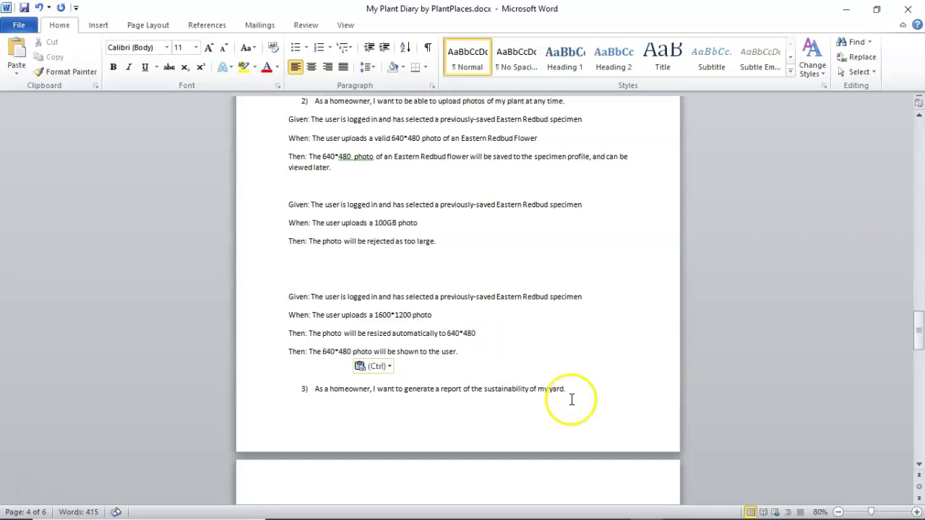
pyautogui.click(561, 372)
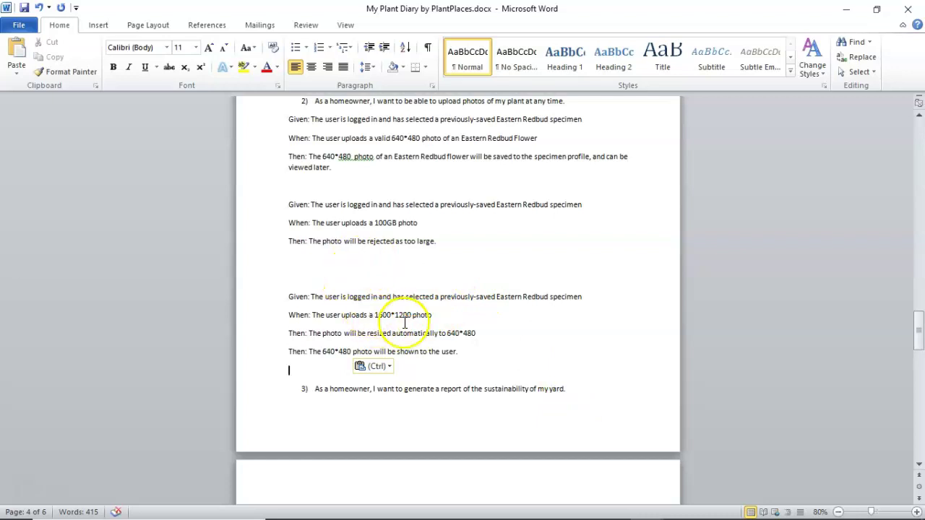
# Step: Review the Given/When/Then scenarios of requirements 1 to 3, including those for the sustainability report
pyautogui.scroll(-5, 433, 345)
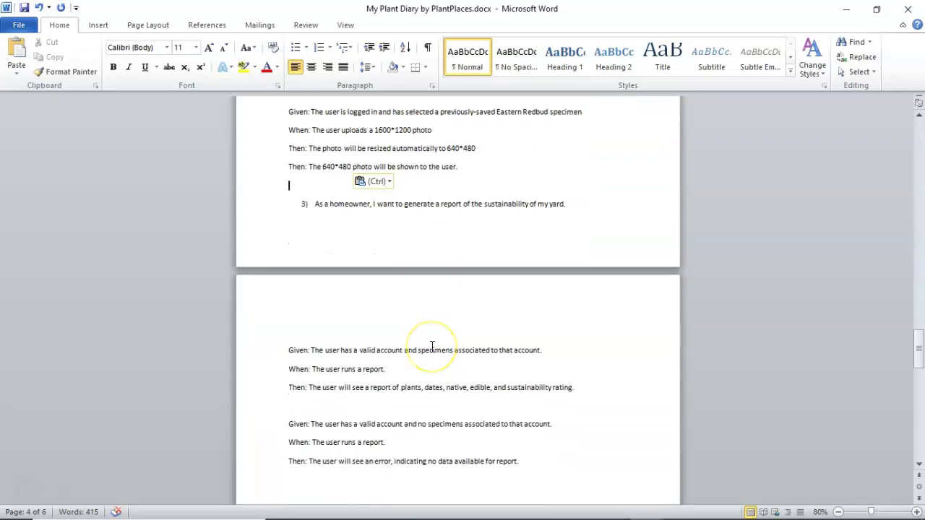
pyautogui.scroll(-2, 405, 329)
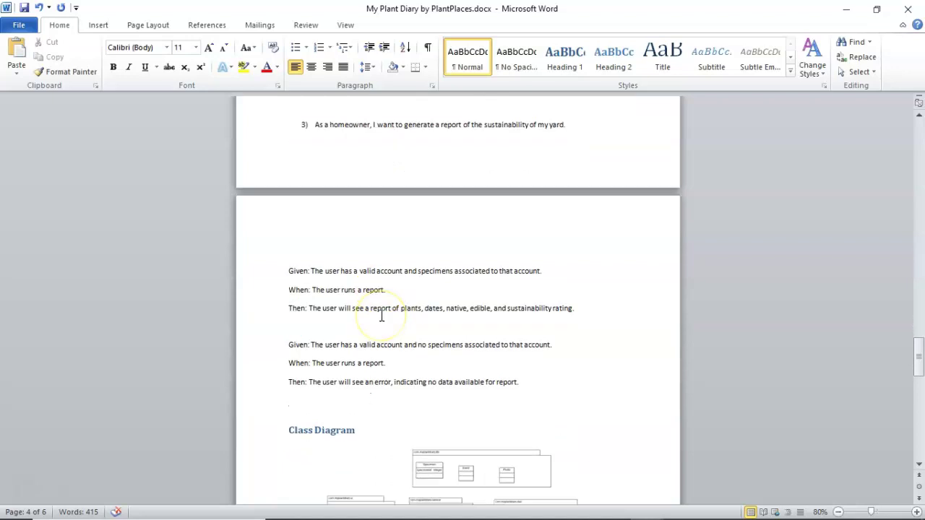
pyautogui.scroll(8, 382, 316)
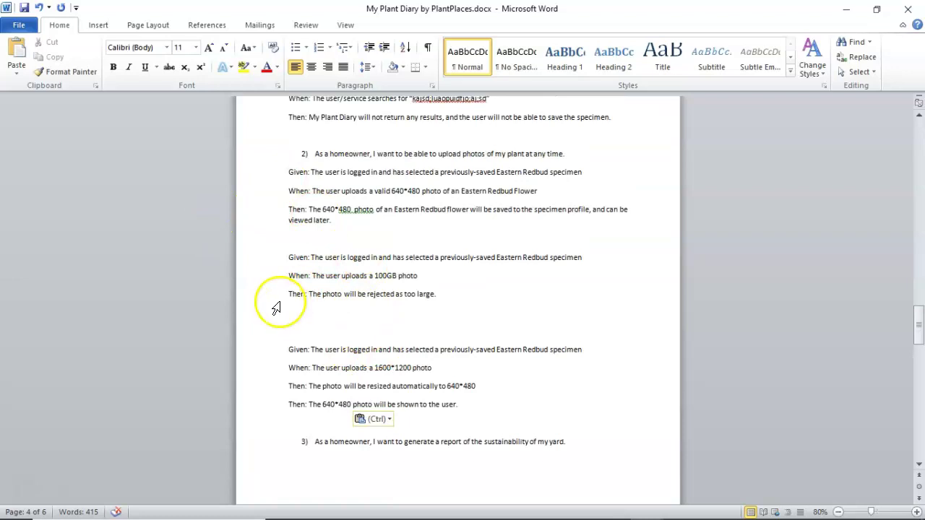
pyautogui.scroll(1, 275, 306)
pyautogui.scroll(5, 275, 308)
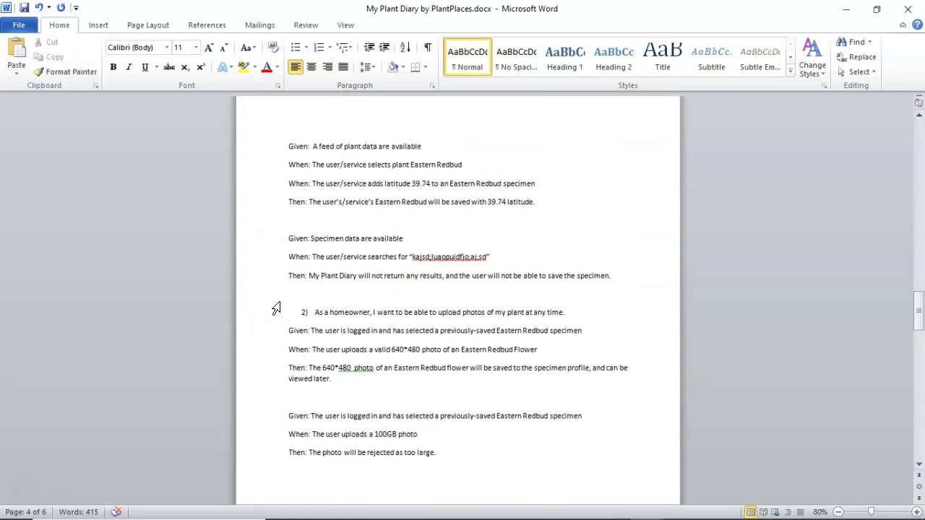
pyautogui.scroll(-9, 276, 309)
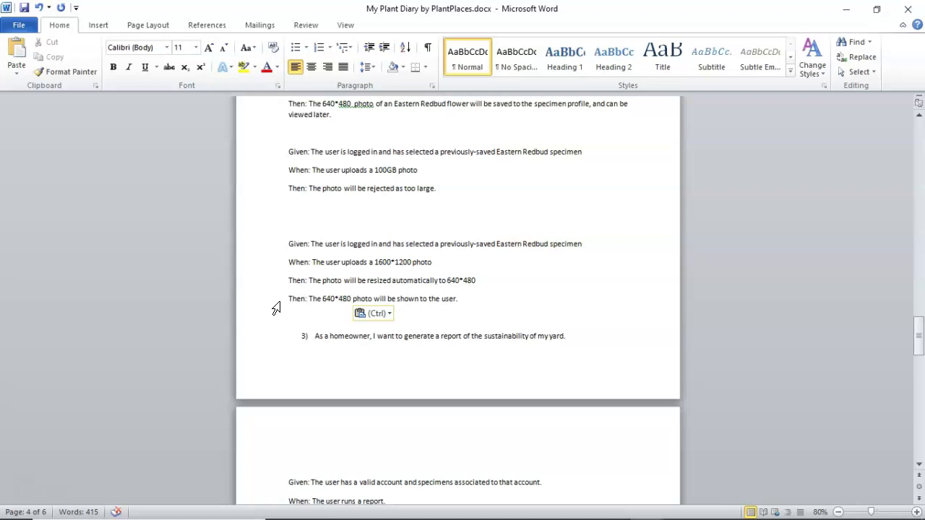
pyautogui.scroll(5, 492, 285)
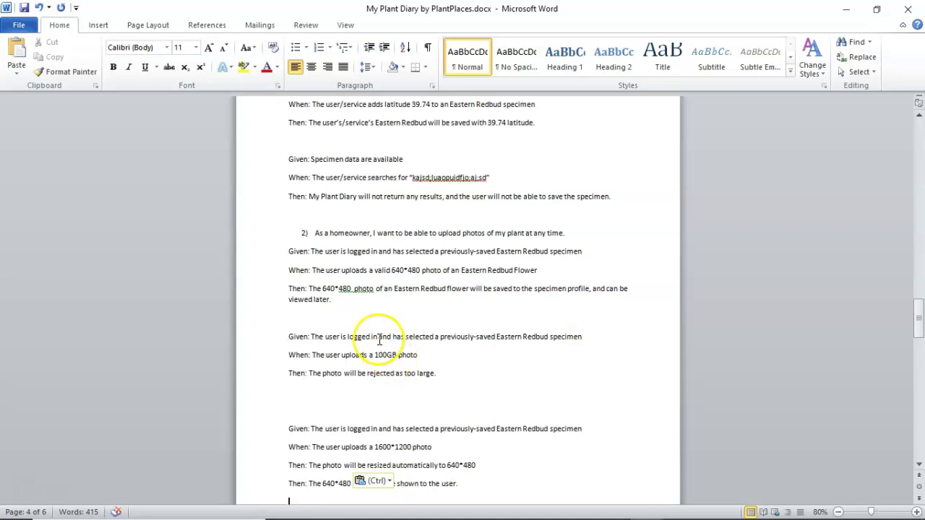
# Step: Delete requirement 2's 640*480 and 100GB photo scenarios together, and undo the deletion
pyautogui.moveTo(282, 254); pyautogui.dragTo(424, 378)
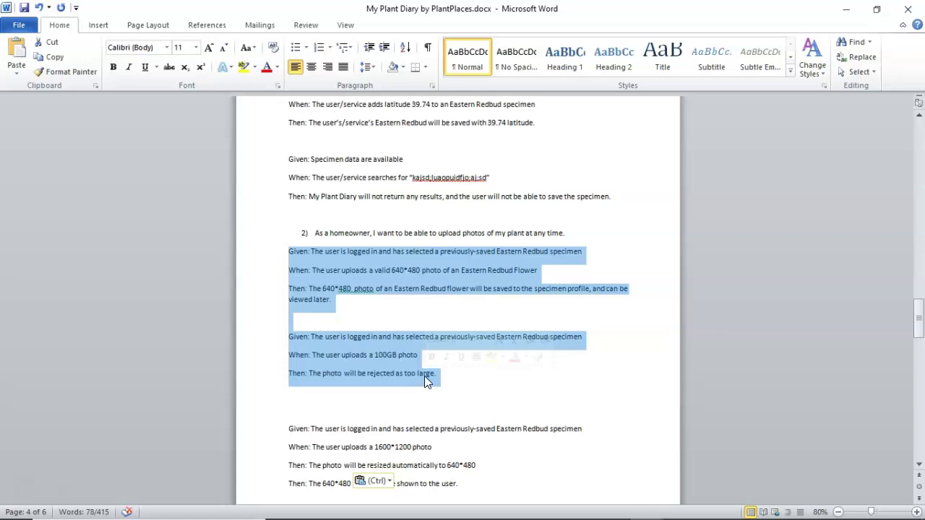
pyautogui.press('Delete')
pyautogui.hotkey('ctrl', 'z')
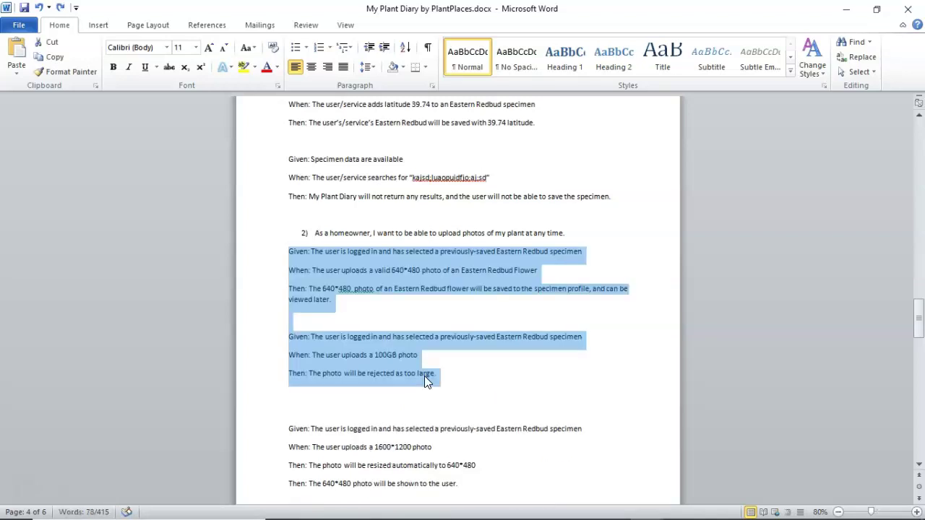